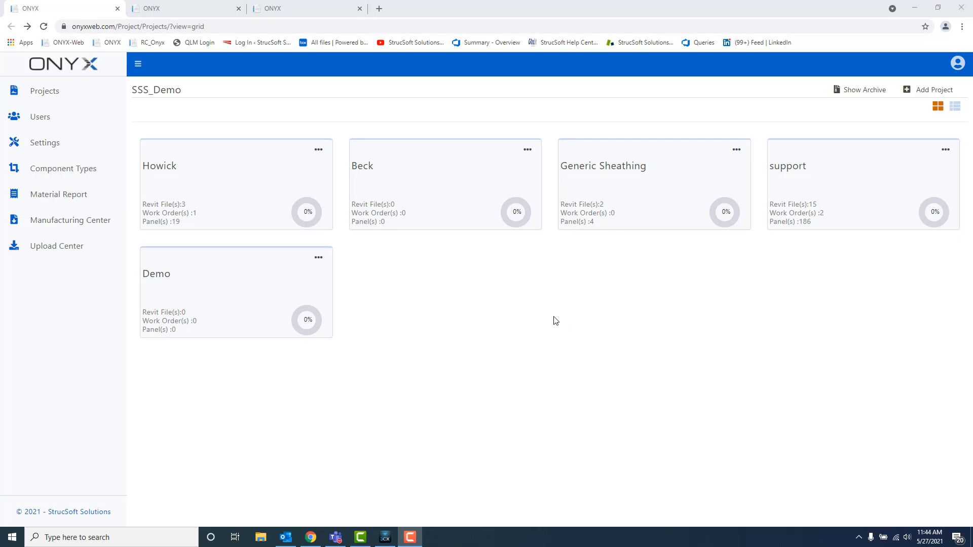
Open the support project's work orders and widen the work order list to show its full columns.
left_click(809, 185)
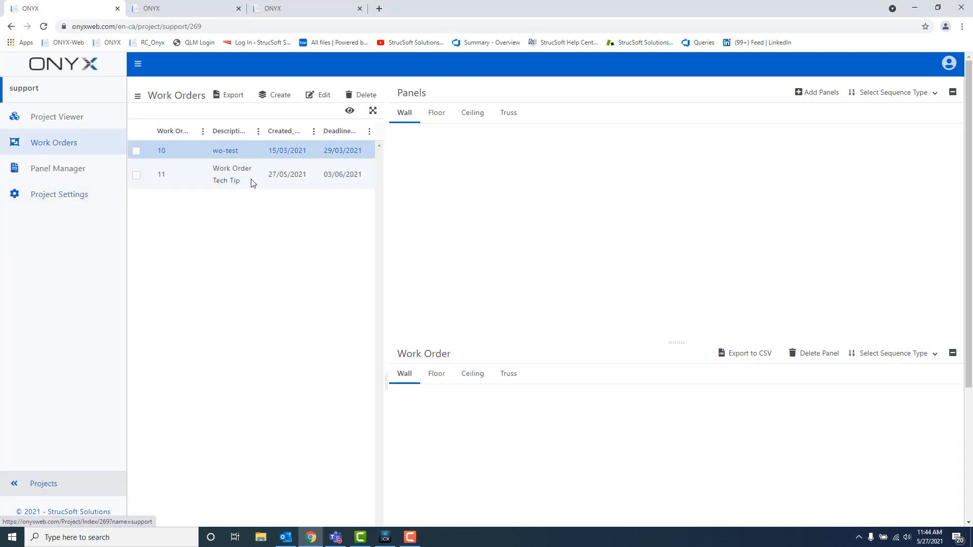
left_click_drag(384, 191, 482, 190)
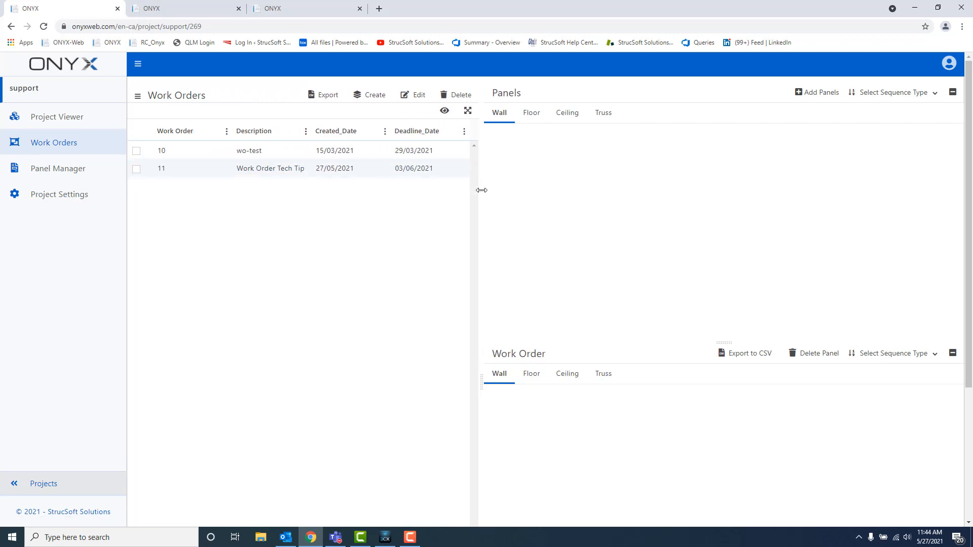
left_click(362, 96)
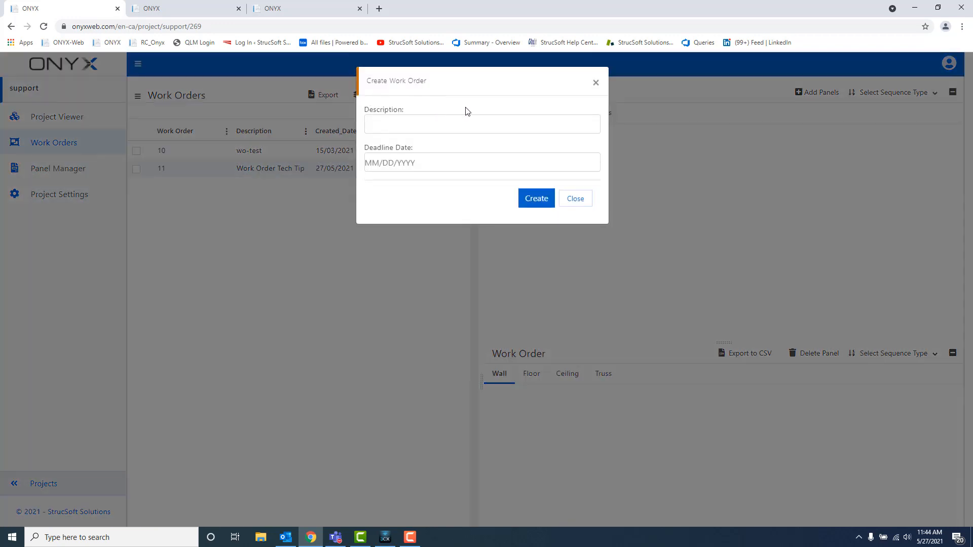
left_click(423, 168)
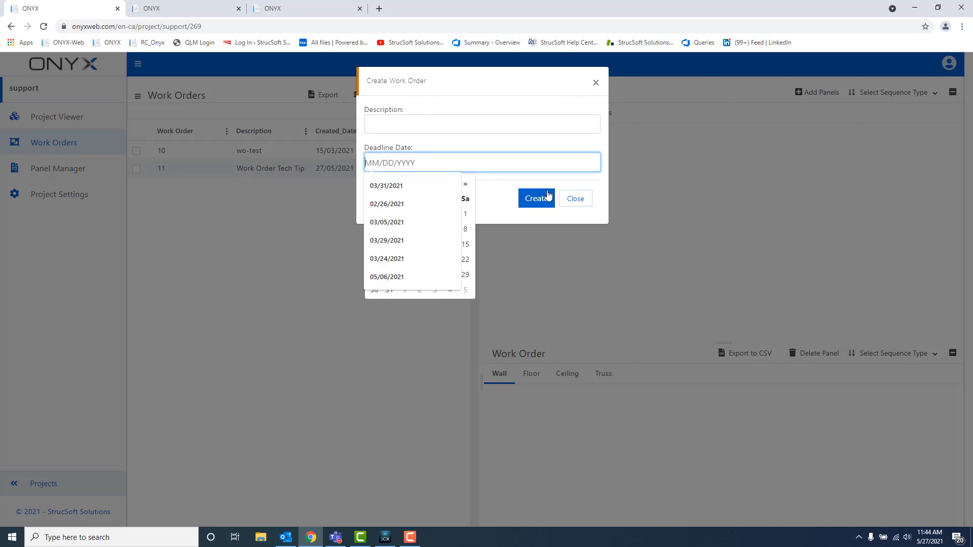
left_click(595, 83)
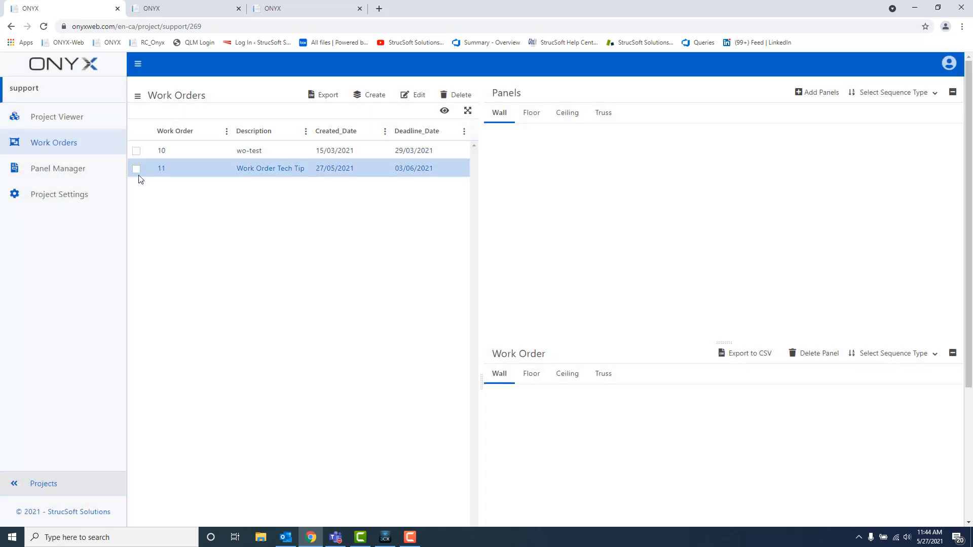
Select the Work Order Tech Tip work order and review the wall panels assigned to it.
left_click(266, 170)
left_click(136, 169)
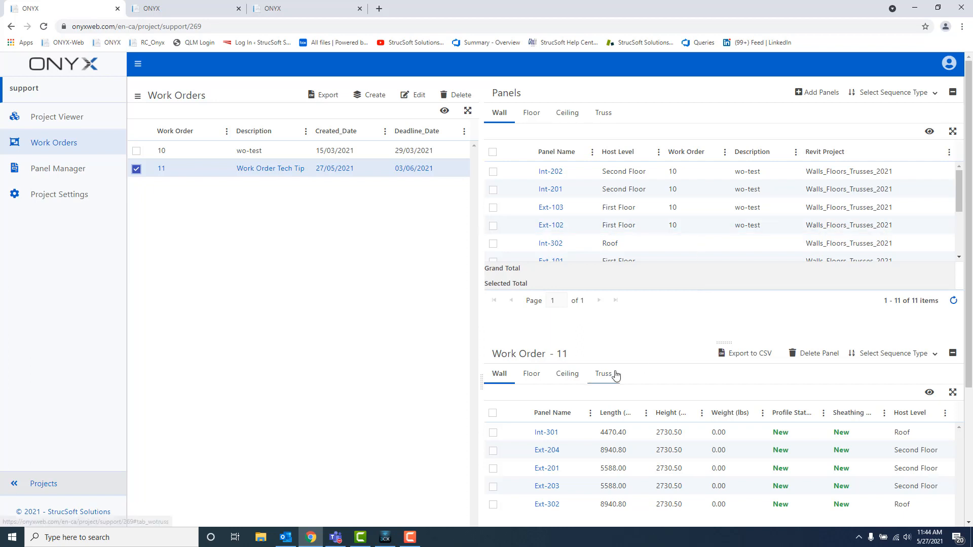
scroll(649, 440, "down", 1)
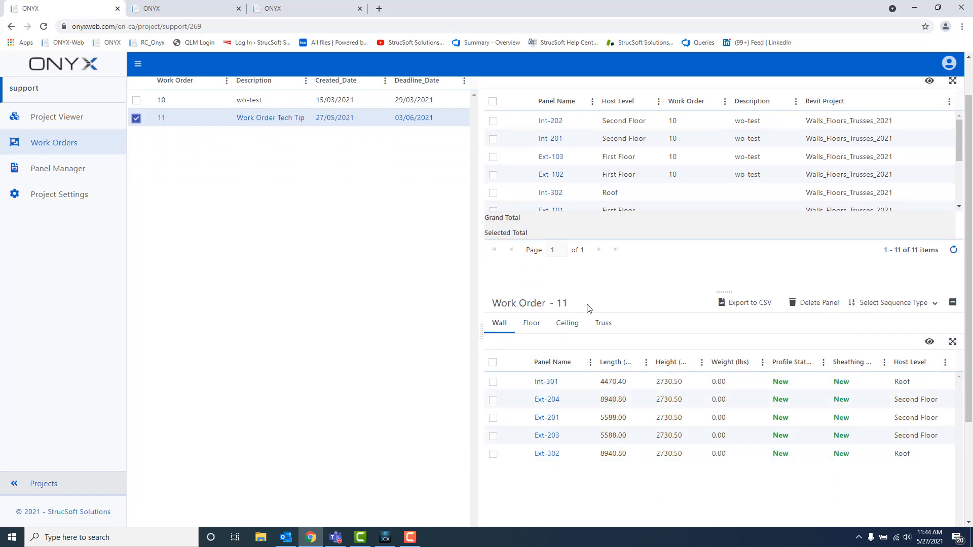
scroll(588, 308, "up", 1)
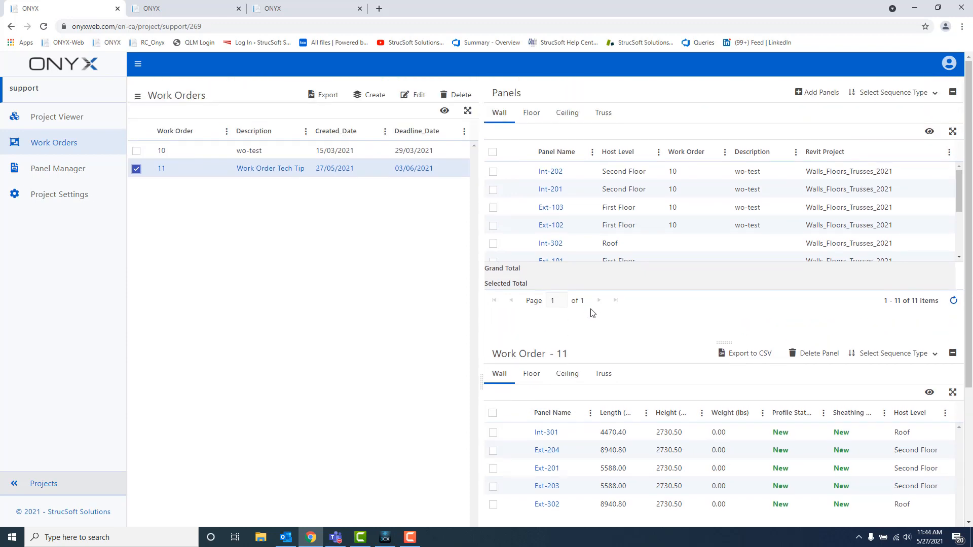
Select the unassigned wall panels Int-302, Ext-101 and Ext-202 in the project's panel list.
scroll(589, 224, "down", 1)
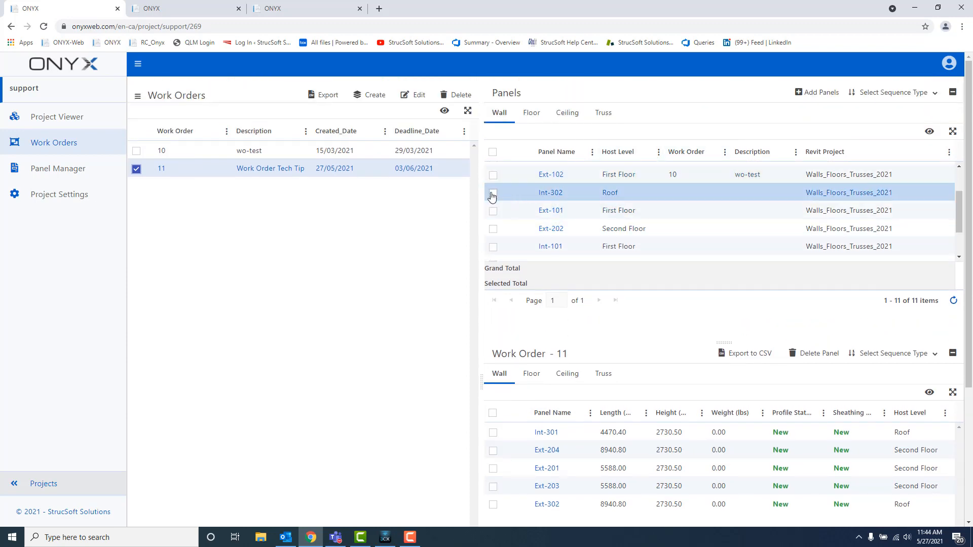
left_click(493, 193)
left_click(493, 210)
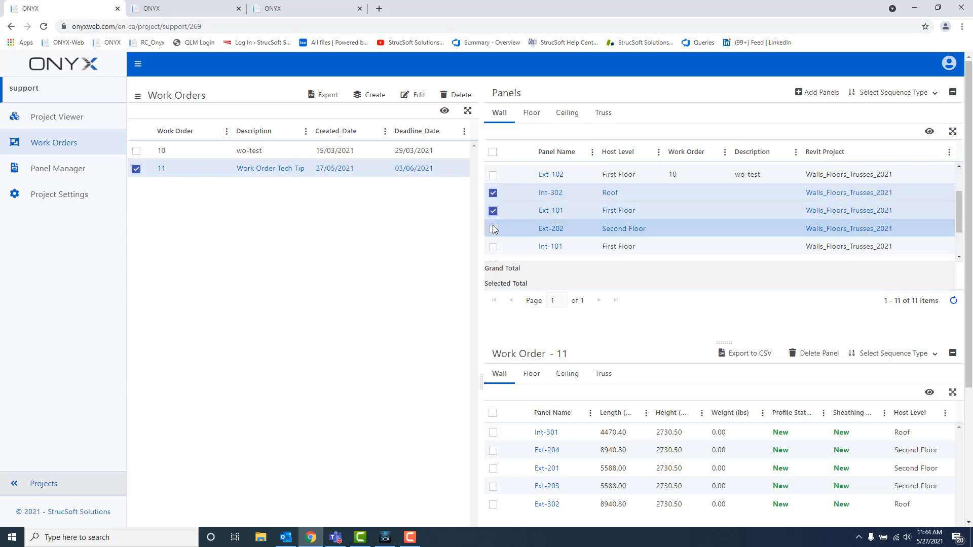
left_click(493, 229)
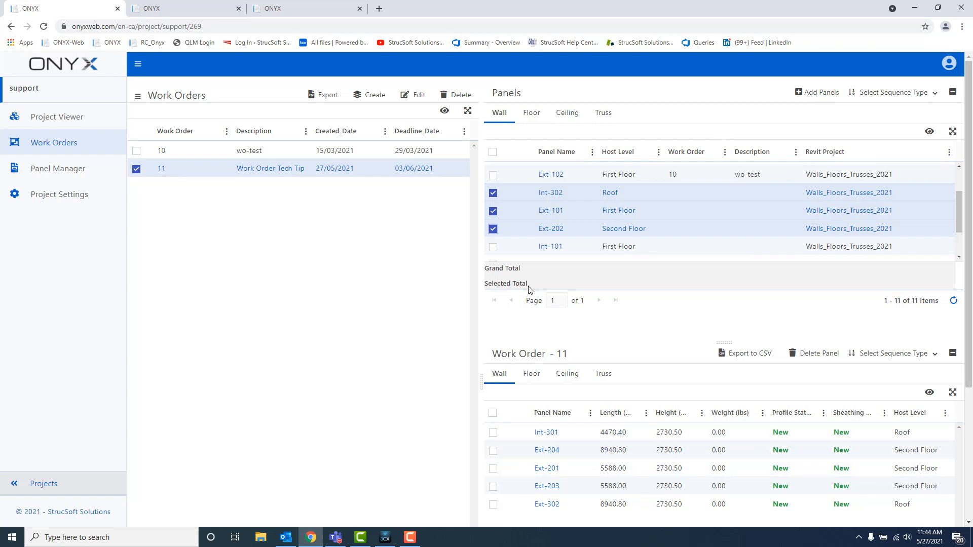
Switch to the Panel Manager and filter the wall panels to those whose work order is equal to 11.
left_click(297, 11)
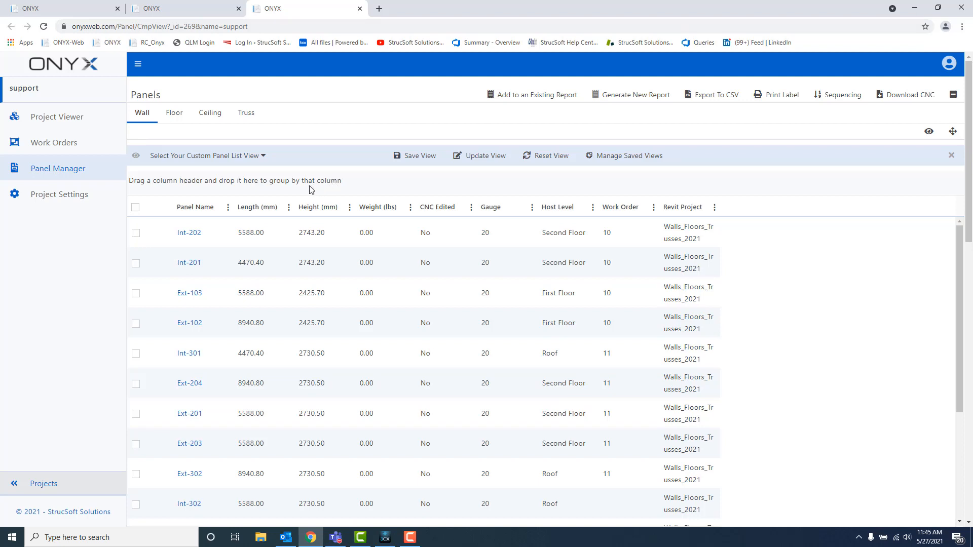
left_click(653, 207)
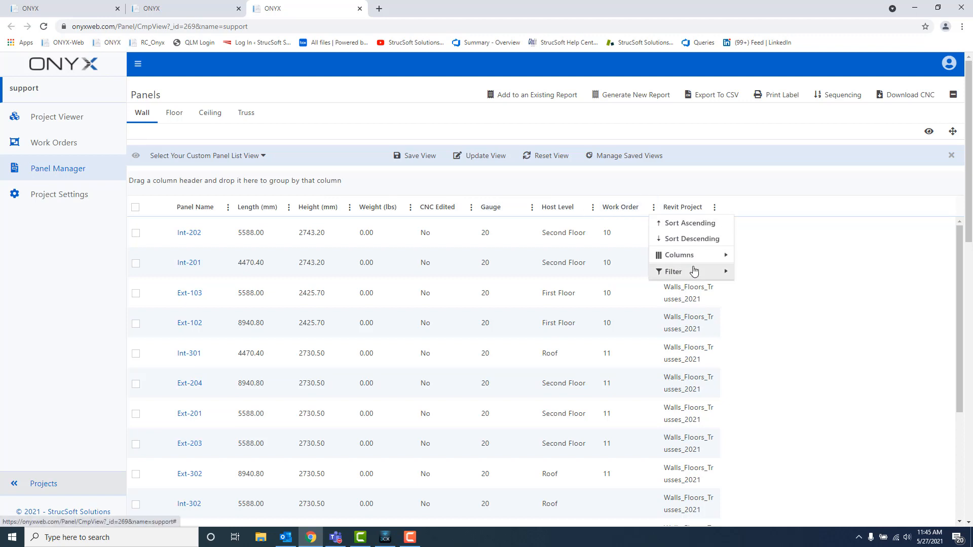
mouse_move(694, 273)
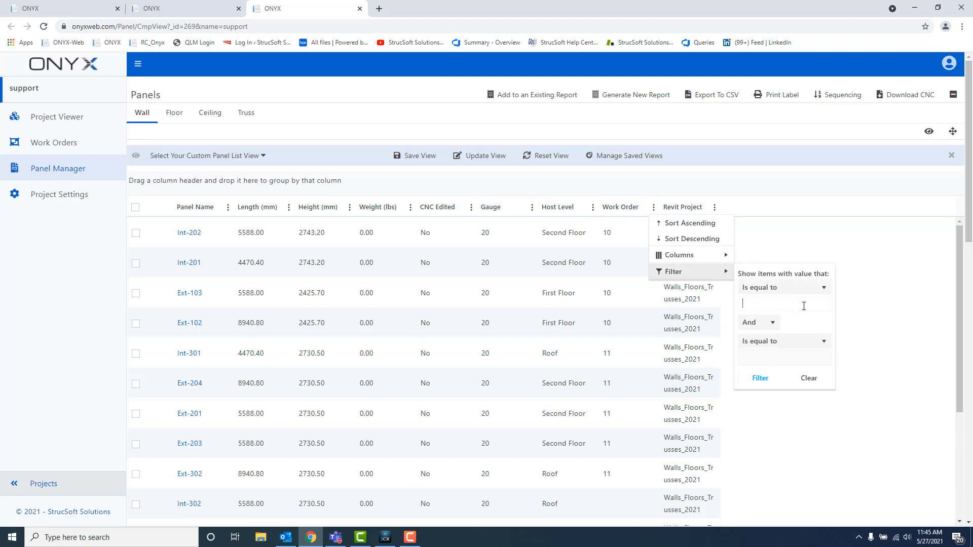
left_click(761, 379)
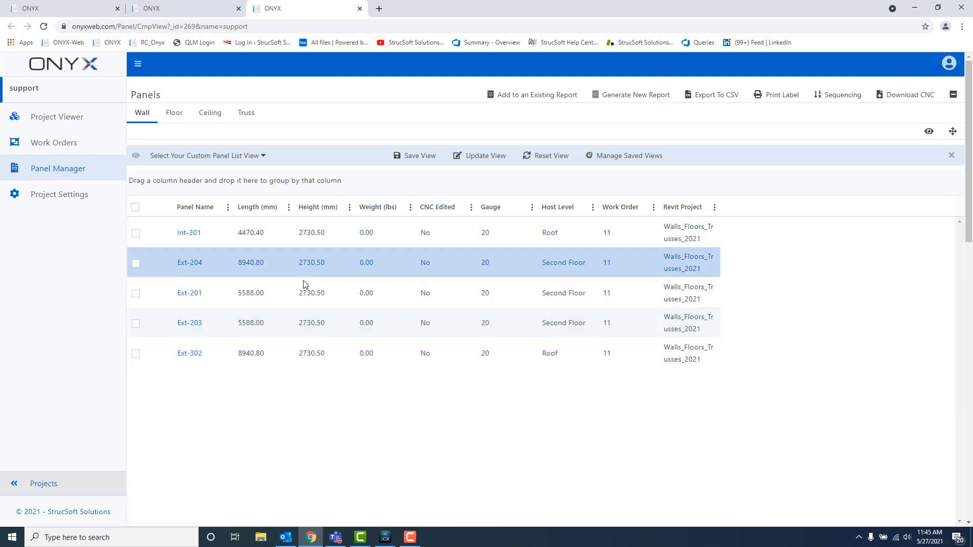
Select all filtered wall panels, examine their profile members, and clear the selection.
left_click(135, 207)
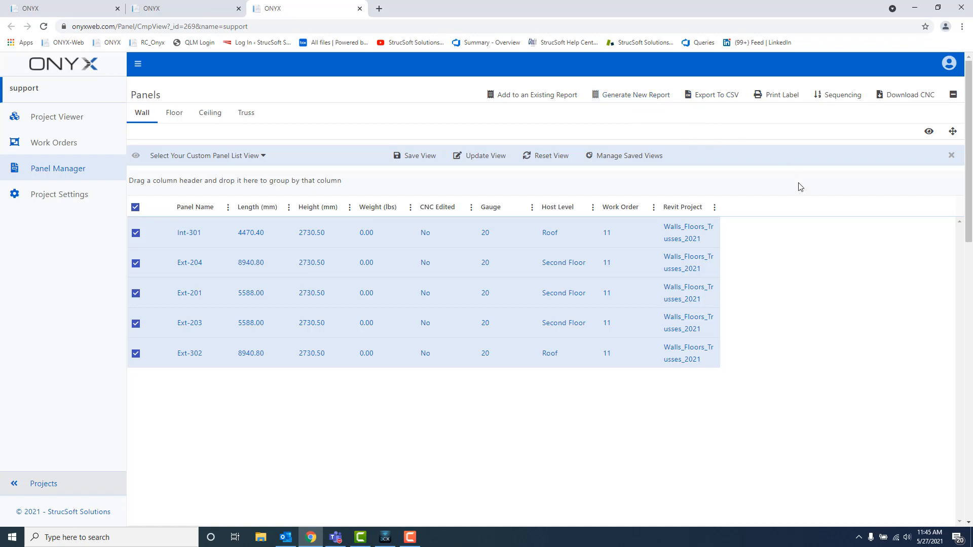
scroll(800, 187, "down", 9)
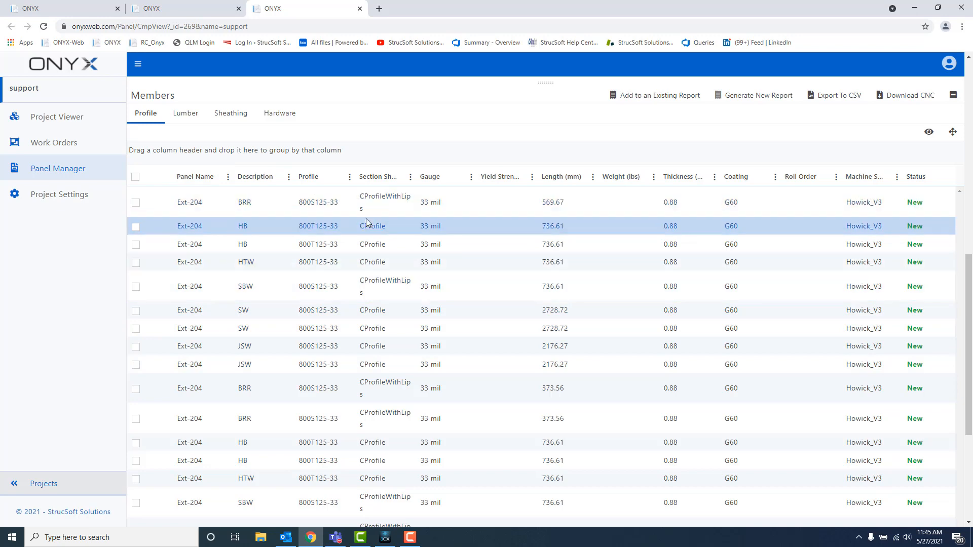
scroll(366, 222, "up", 9)
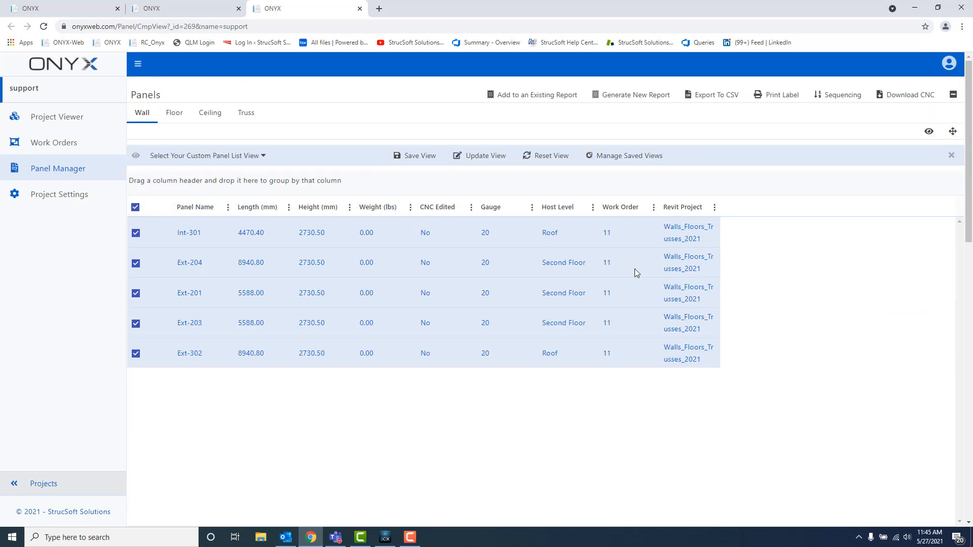
left_click(135, 207)
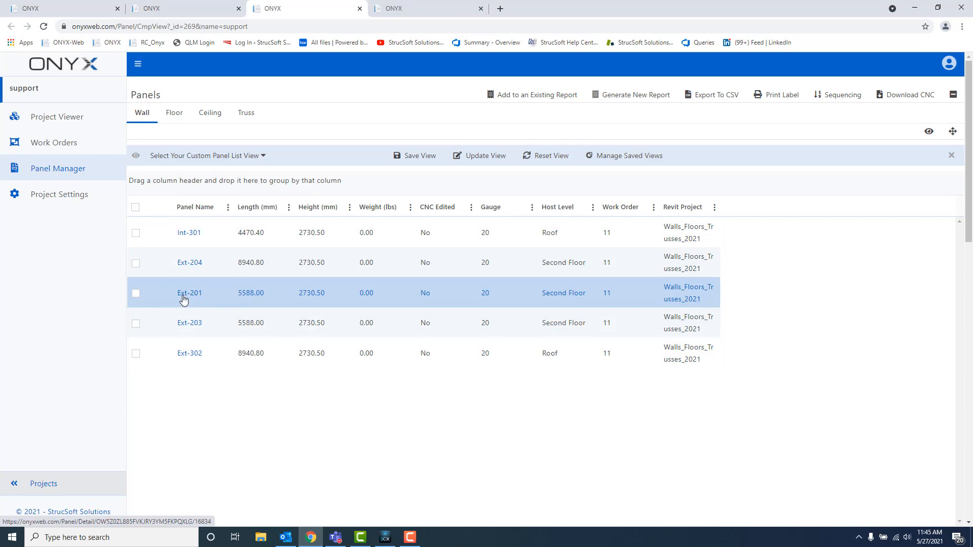
Open the detail page of wall panel Ext-201 and bring the panel up in the CNC Editor.
left_click(406, 13)
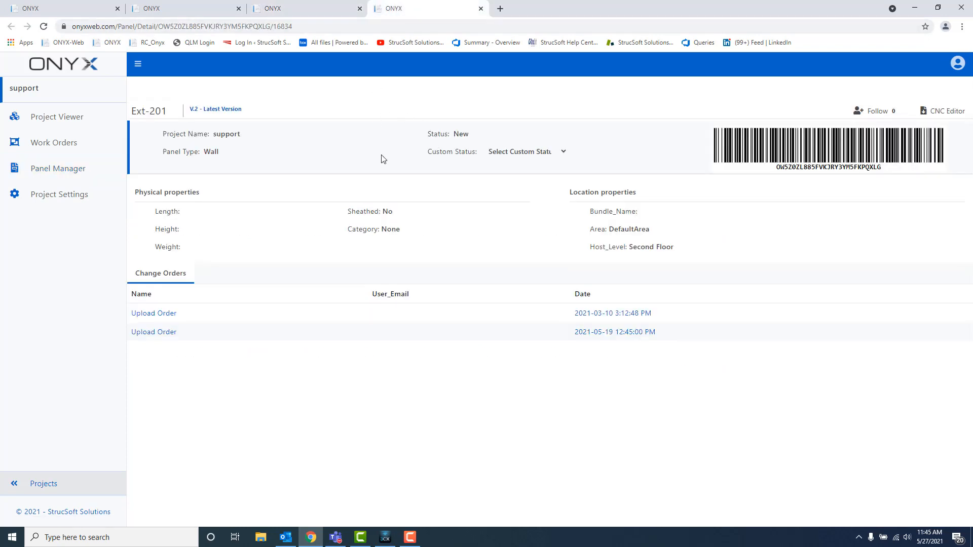
left_click(946, 110)
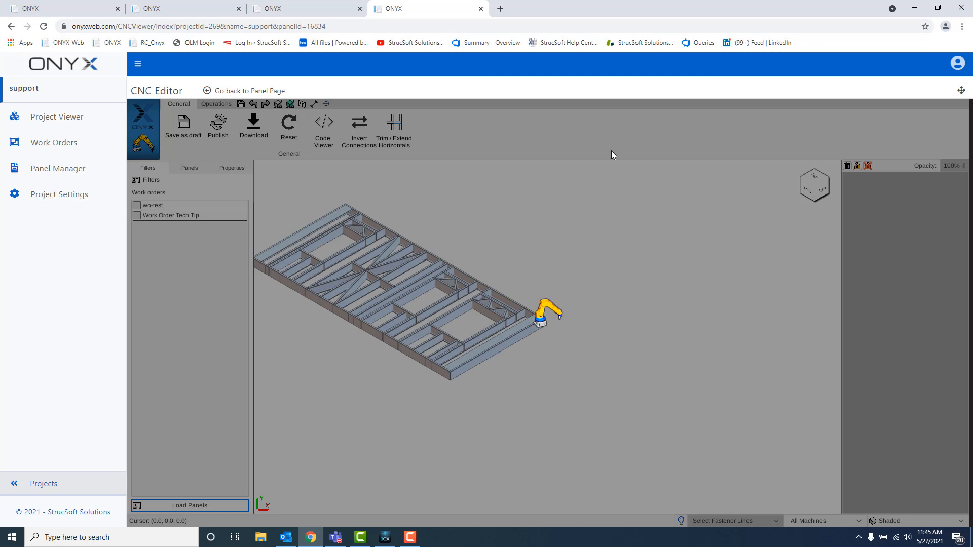
Filter the CNC Editor by the Work Order Tech Tip work order and load its panels.
left_click(311, 18)
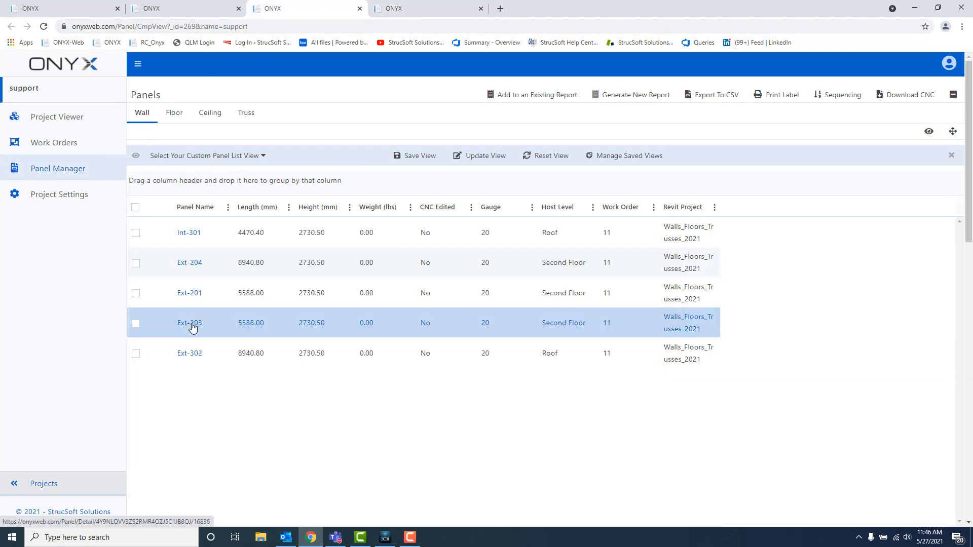
left_click(420, 9)
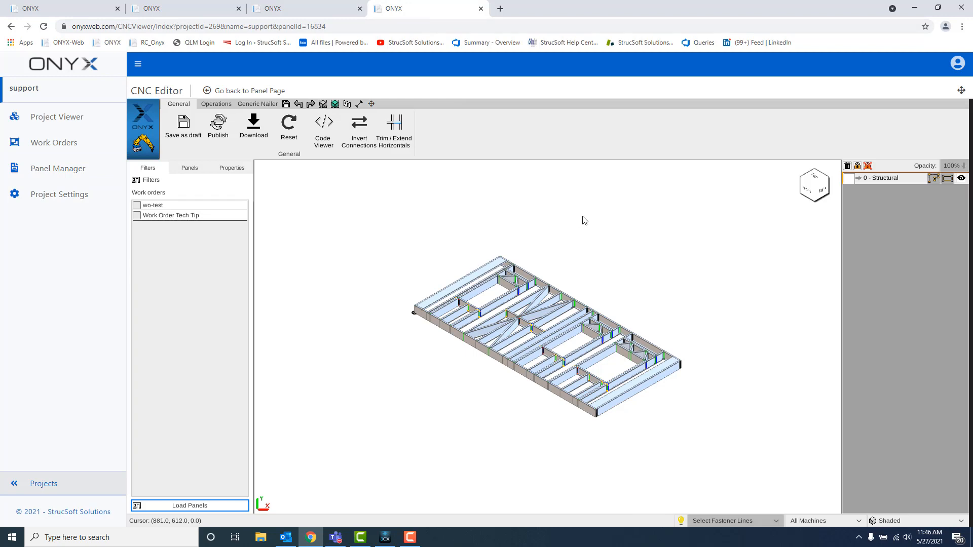
scroll(591, 234, "up", 5)
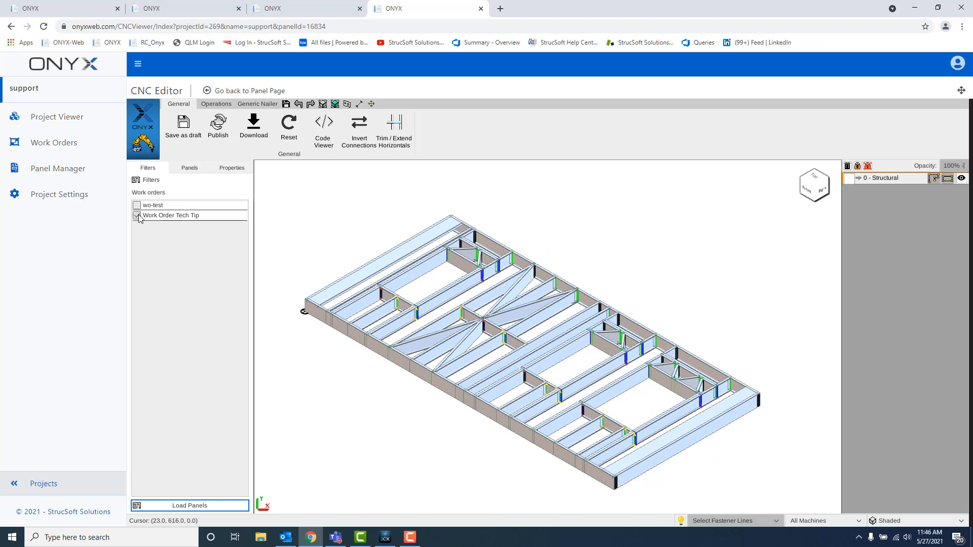
left_click(202, 508)
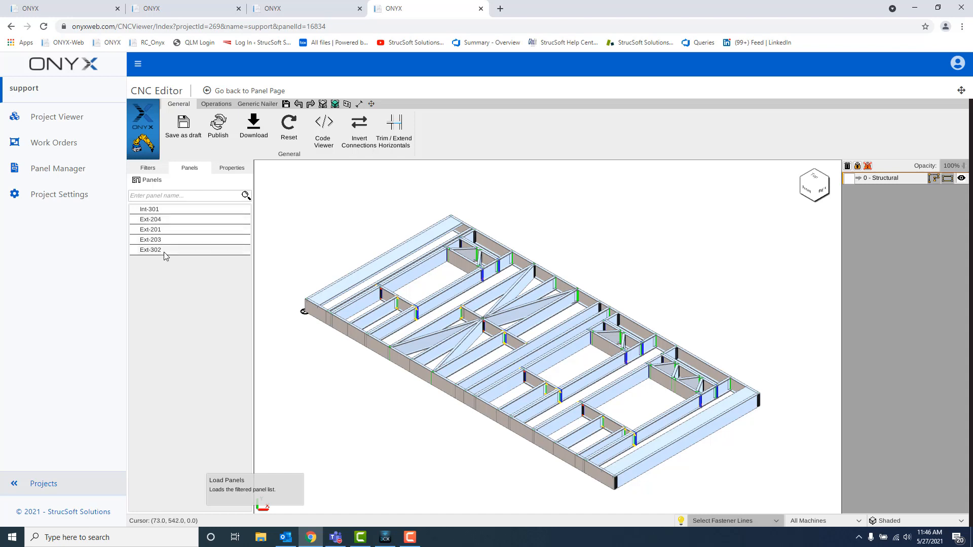
Inspect the window king stud's properties and the available CNC operations, and return to the loaded panel list.
left_click(459, 283)
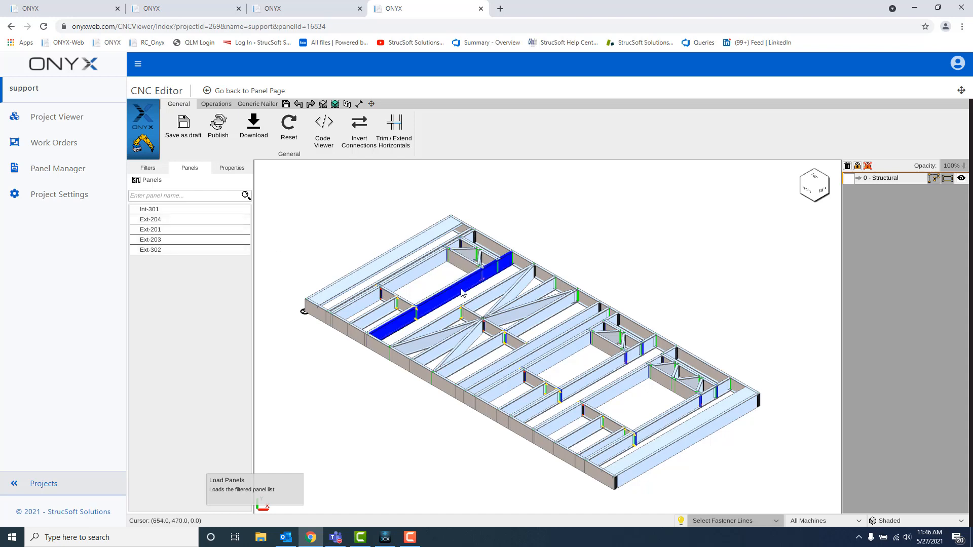
left_click(220, 106)
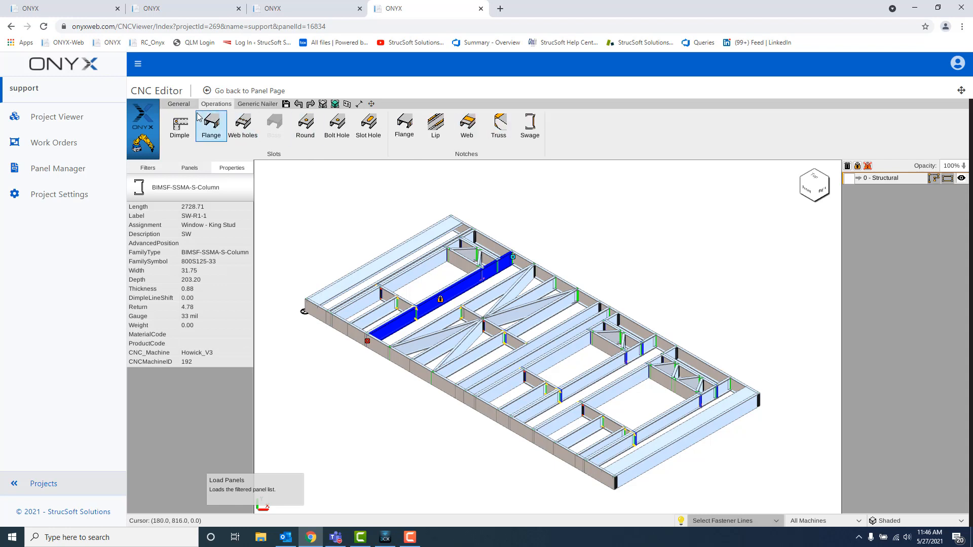
left_click(179, 104)
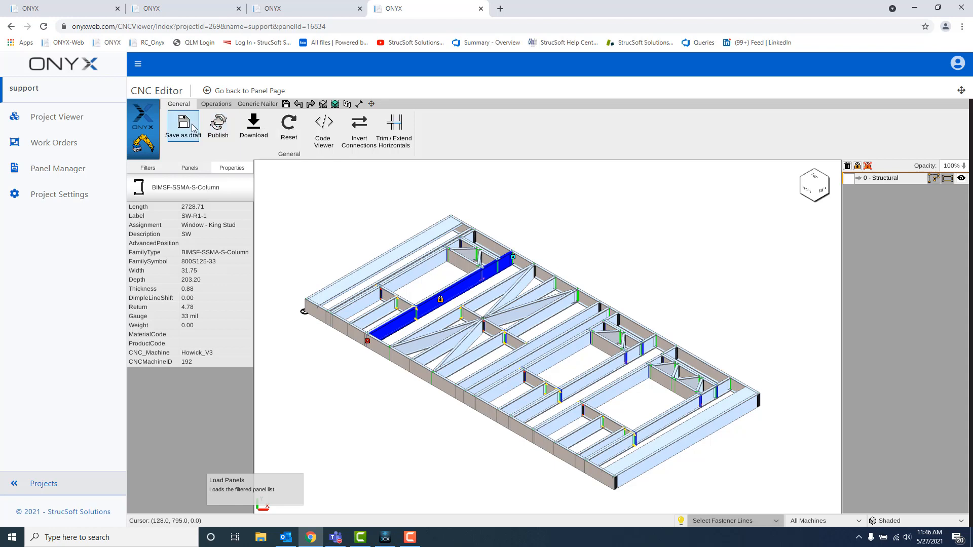
left_click(190, 167)
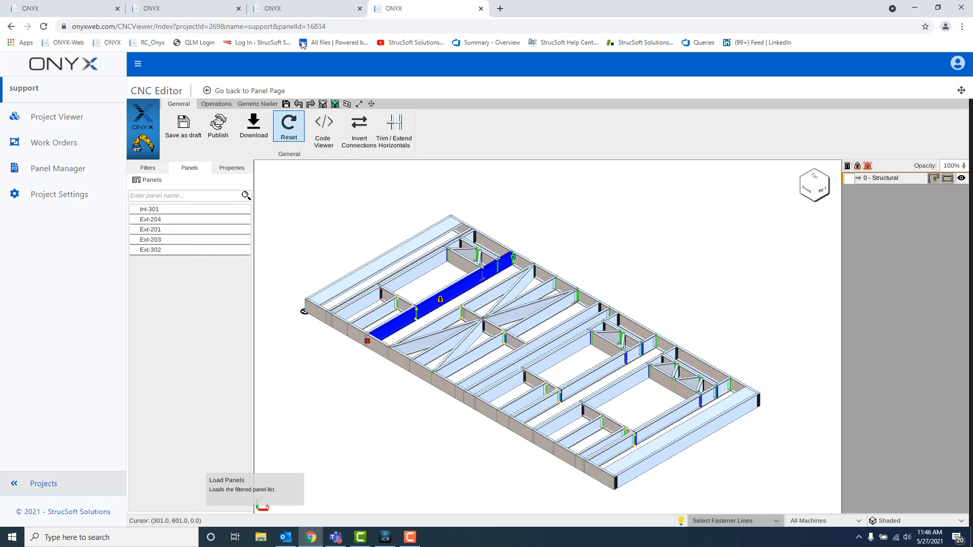
Open another panel from the work order's list in the CNC Editor without saving changes, and compare the list with the Panel Manager.
left_click(304, 9)
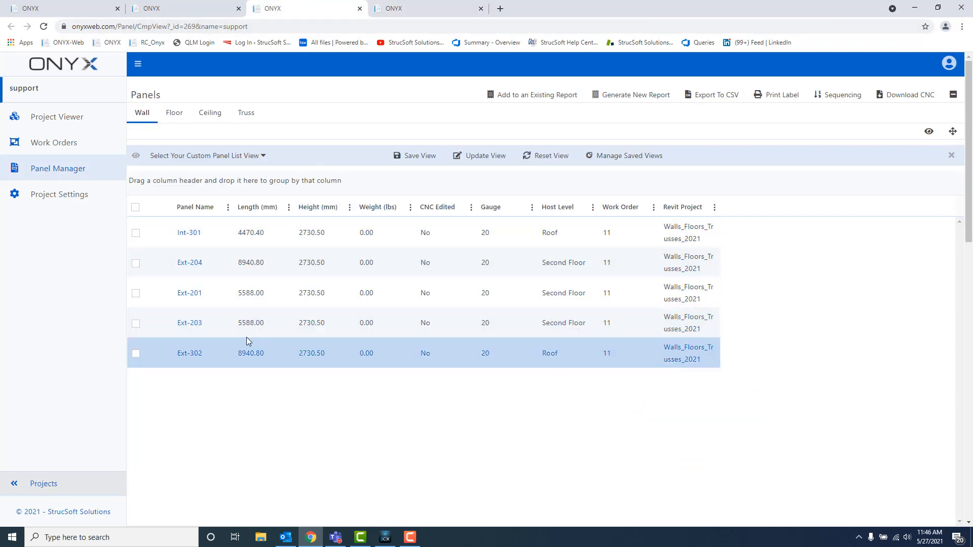
left_click(420, 10)
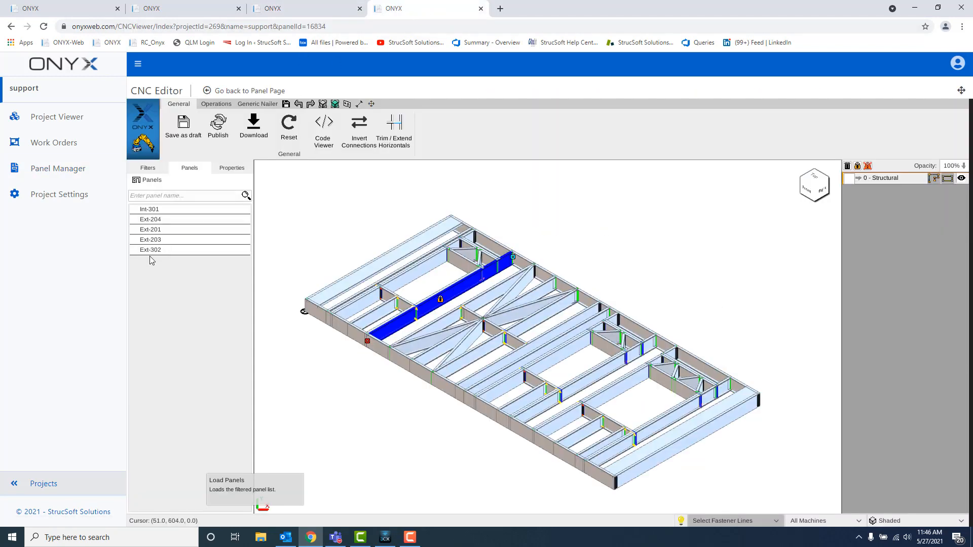
left_click(248, 232)
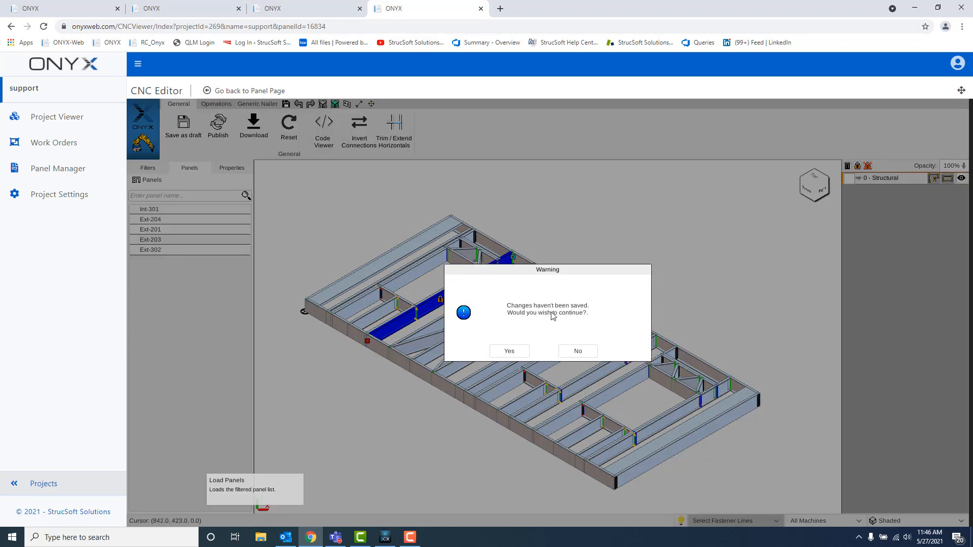
left_click(510, 351)
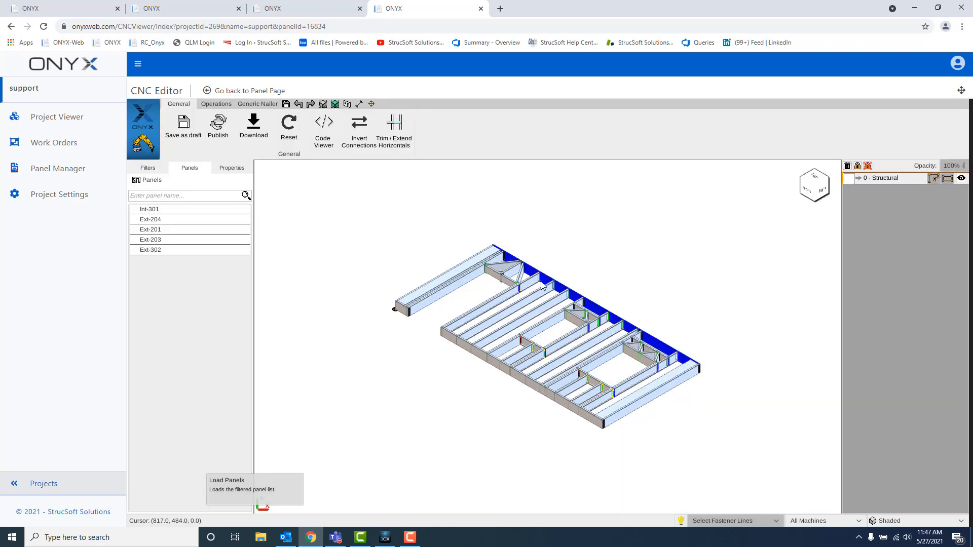
scroll(578, 266, "up", 3)
middle_click_drag(590, 270, 590, 272)
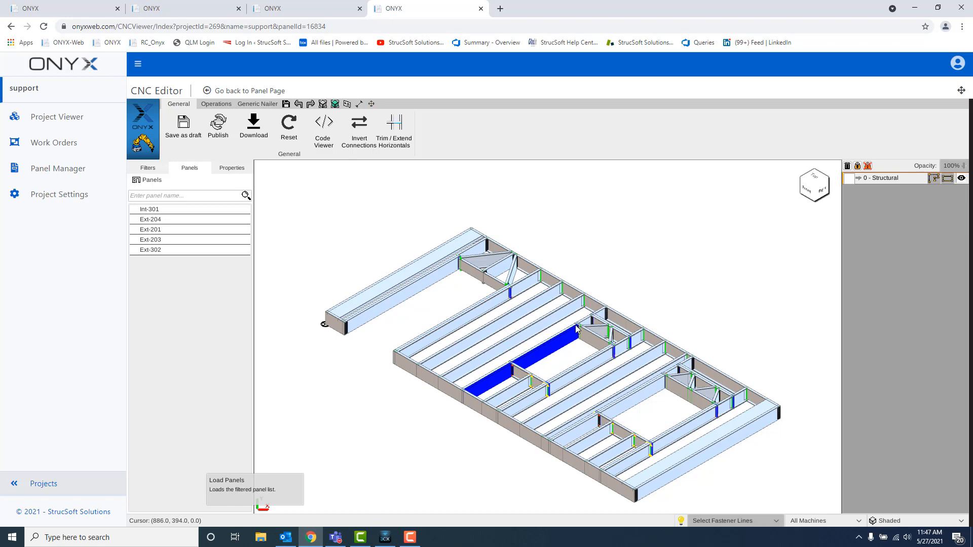
left_click(321, 9)
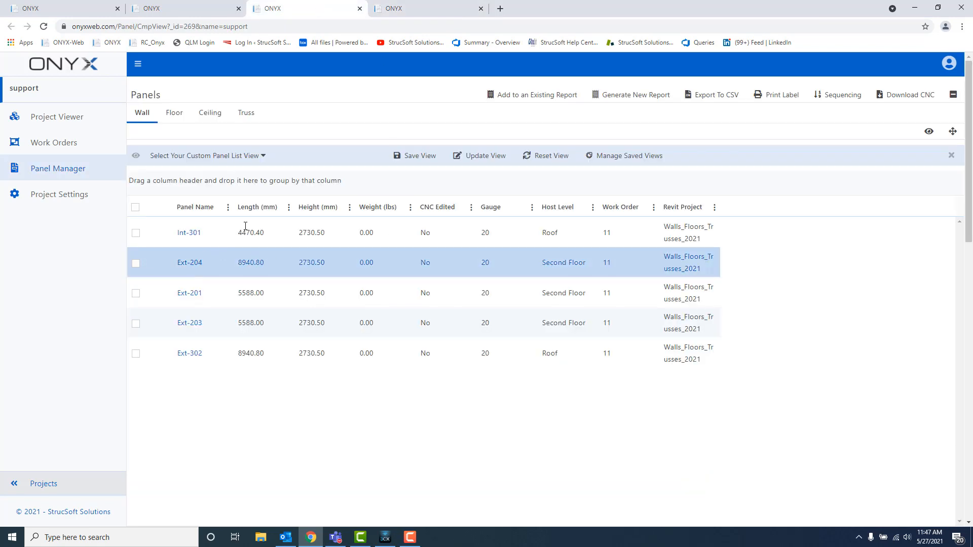
left_click(408, 8)
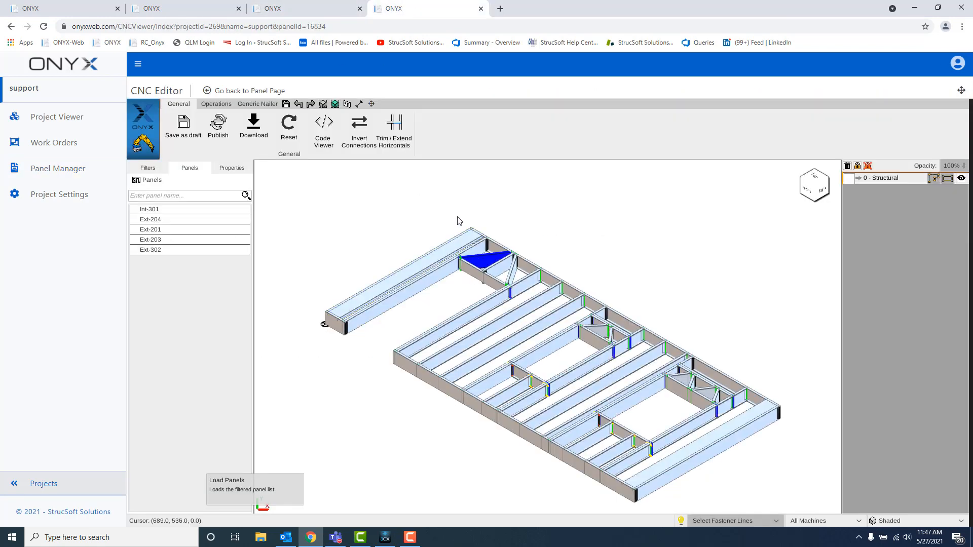